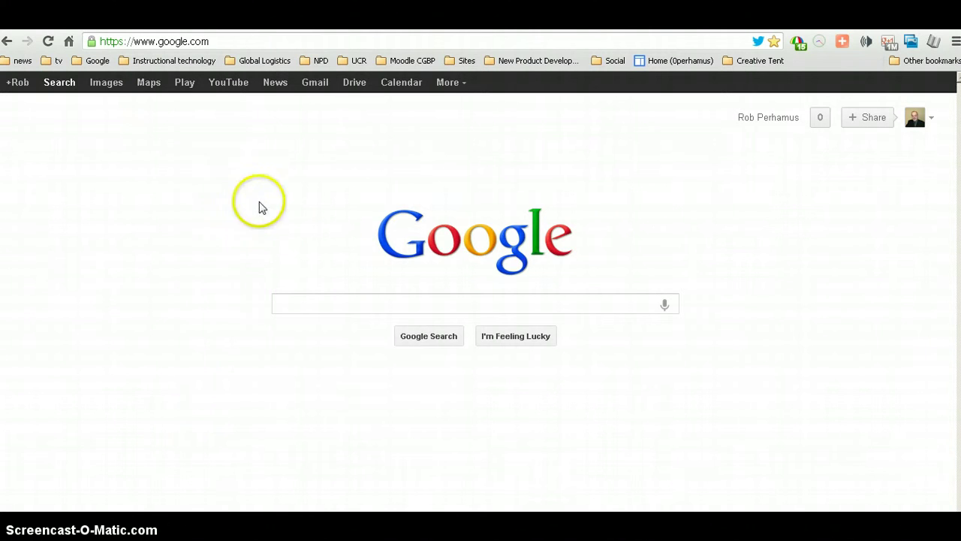
Step: Open Google Maps, show the saved places, and zoom the map out to a view of the whole world
left_click(149, 88)
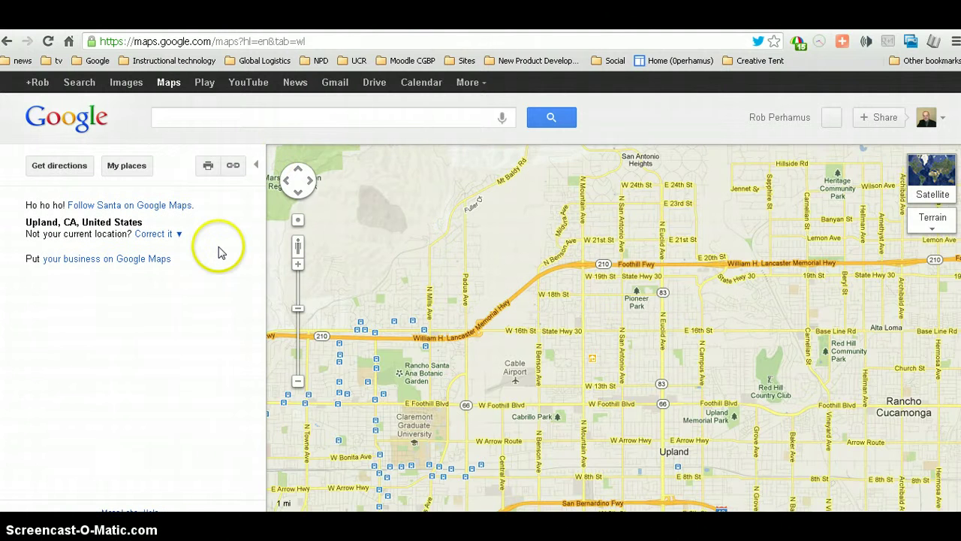
left_click(124, 168)
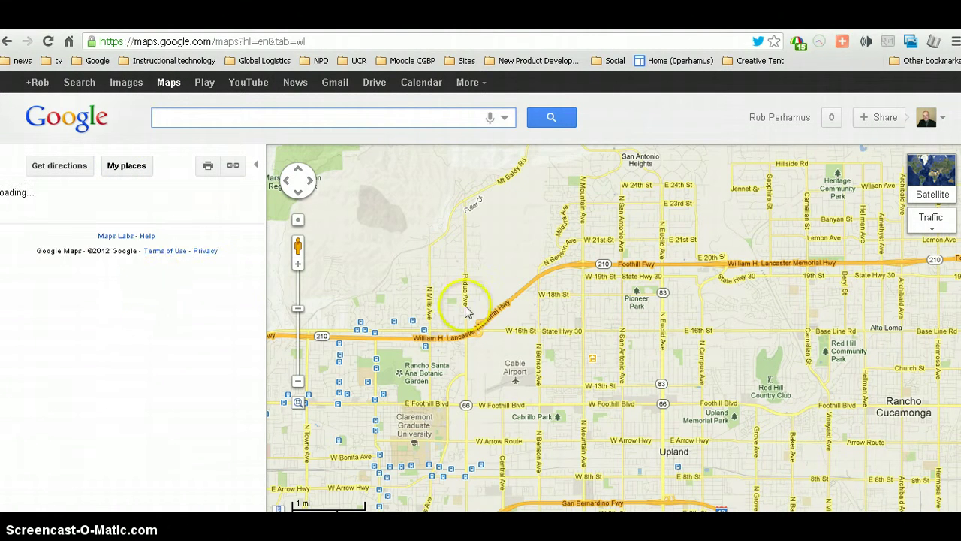
scroll(536, 299, "down", 1)
scroll(536, 300, "down", 3)
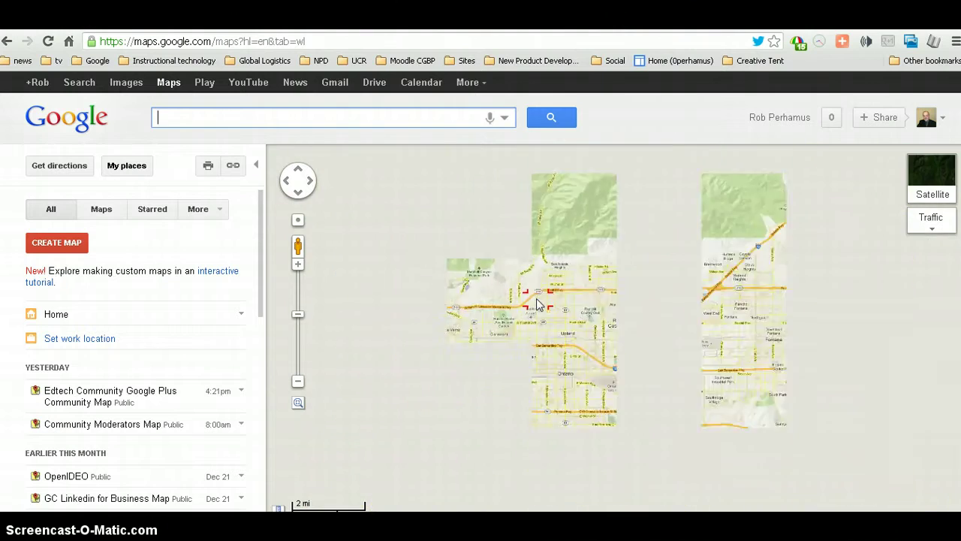
scroll(536, 300, "down", 4)
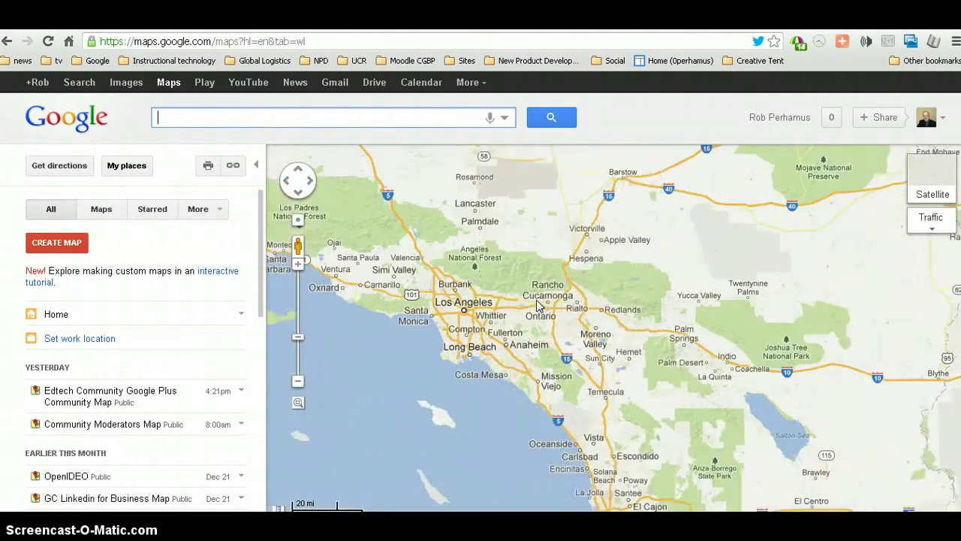
scroll(535, 307, "down", 1)
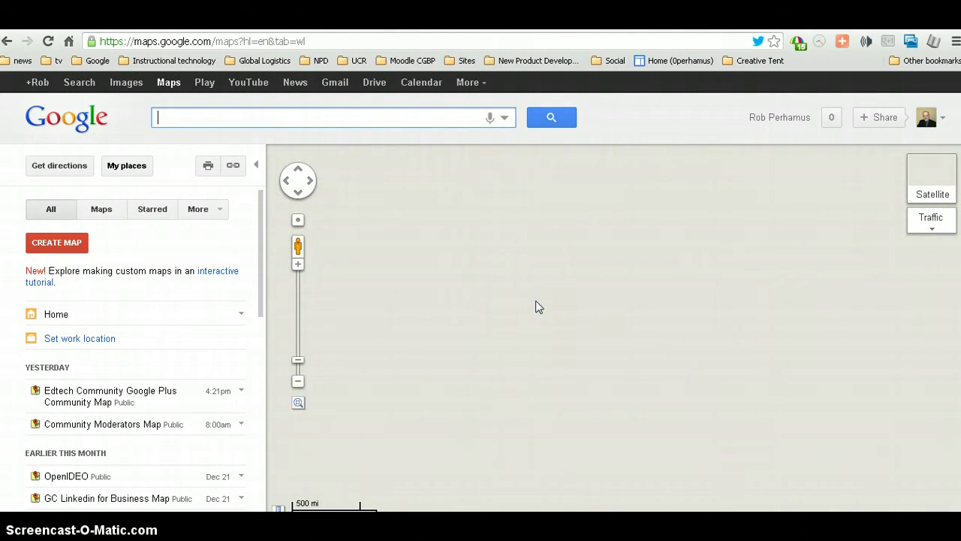
scroll(683, 237, "down", 2)
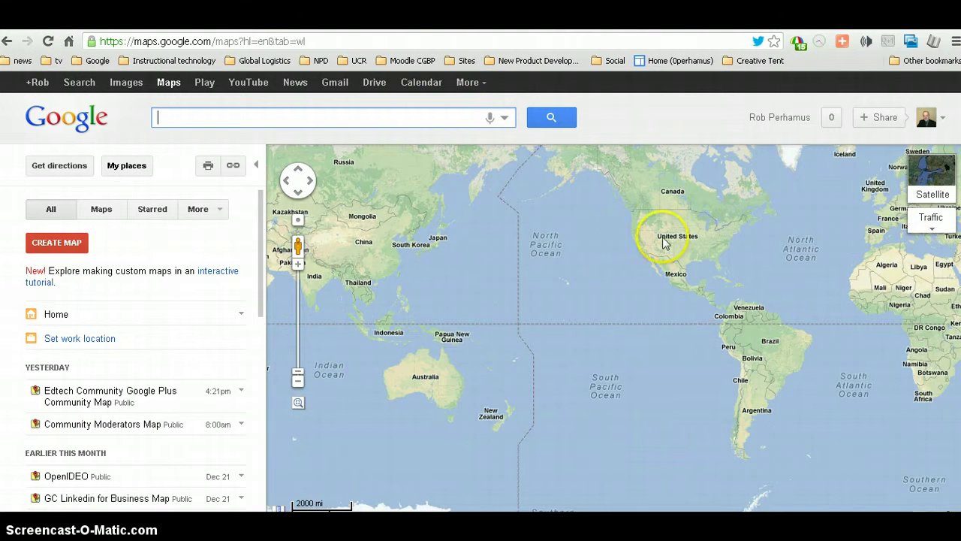
left_click_drag(615, 244, 620, 343)
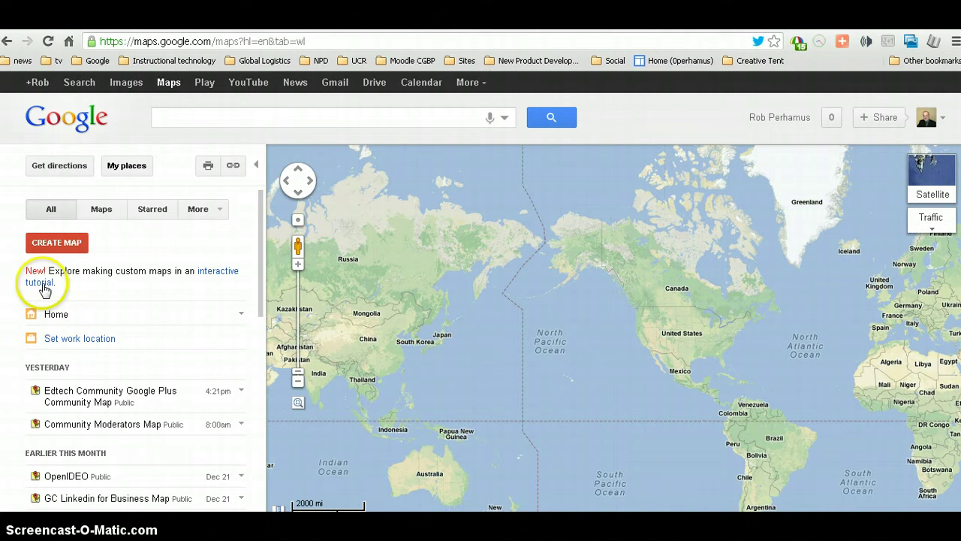
Step: Create a custom map titled "Community Map" and save it
left_click(36, 243)
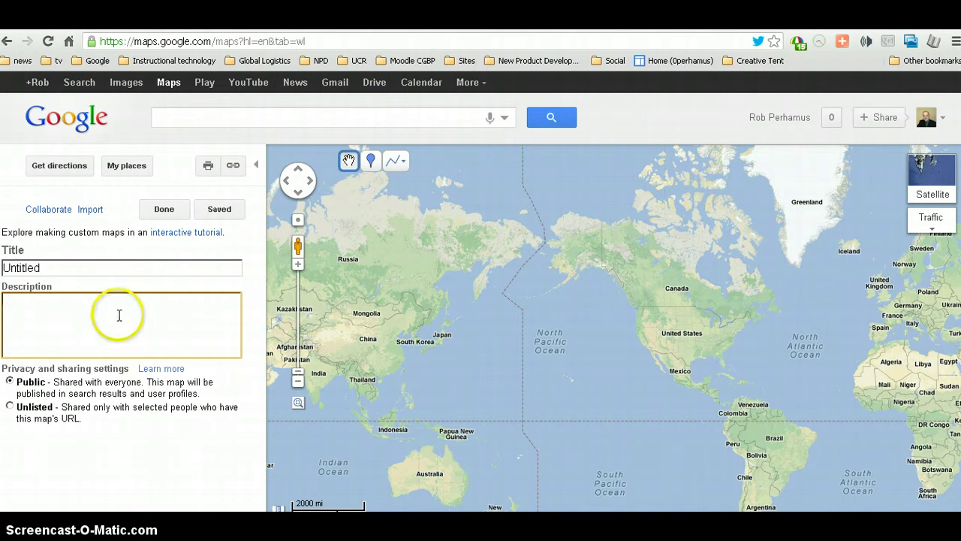
double_click(60, 267)
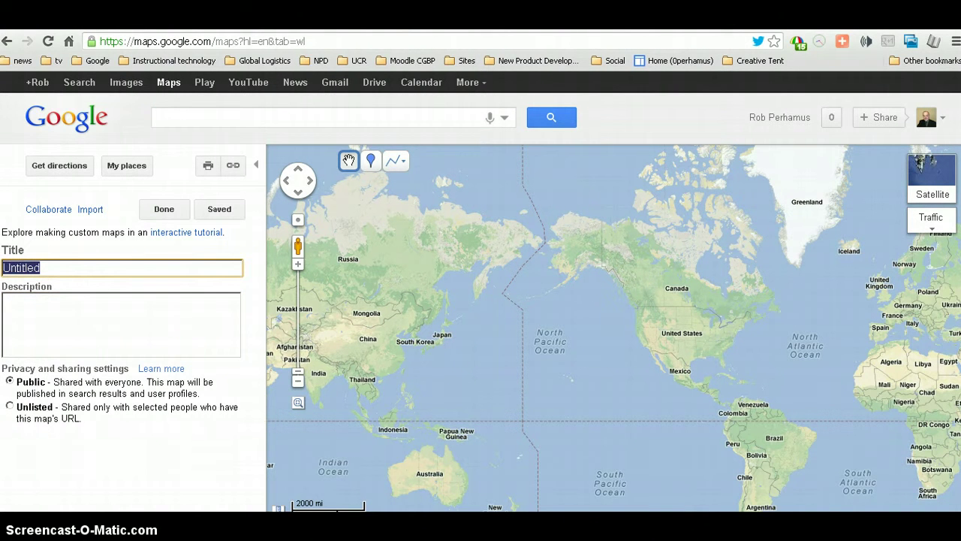
type("Community")
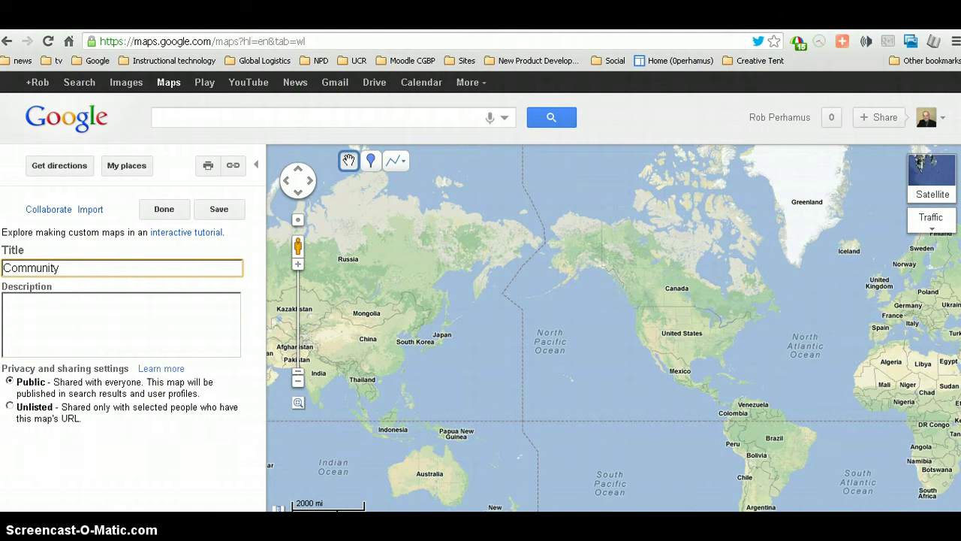
type(" Map")
left_click(52, 308)
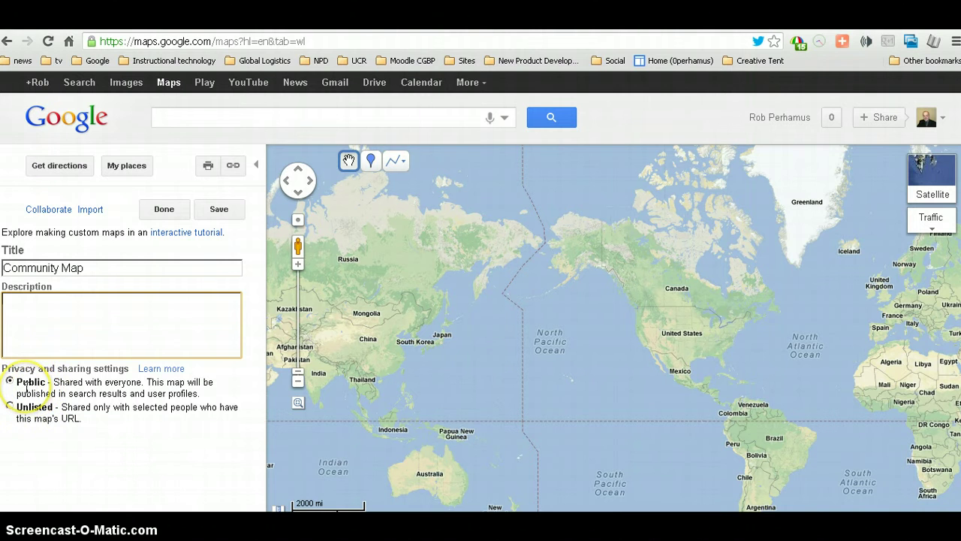
left_click(220, 211)
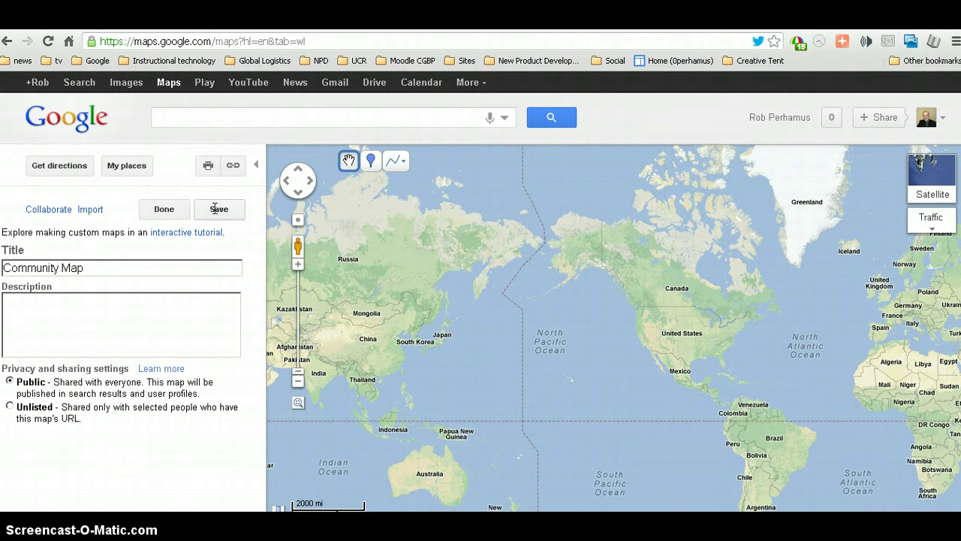
left_click(144, 344)
Step: Search the map for "Upland, CA"
left_click(279, 118)
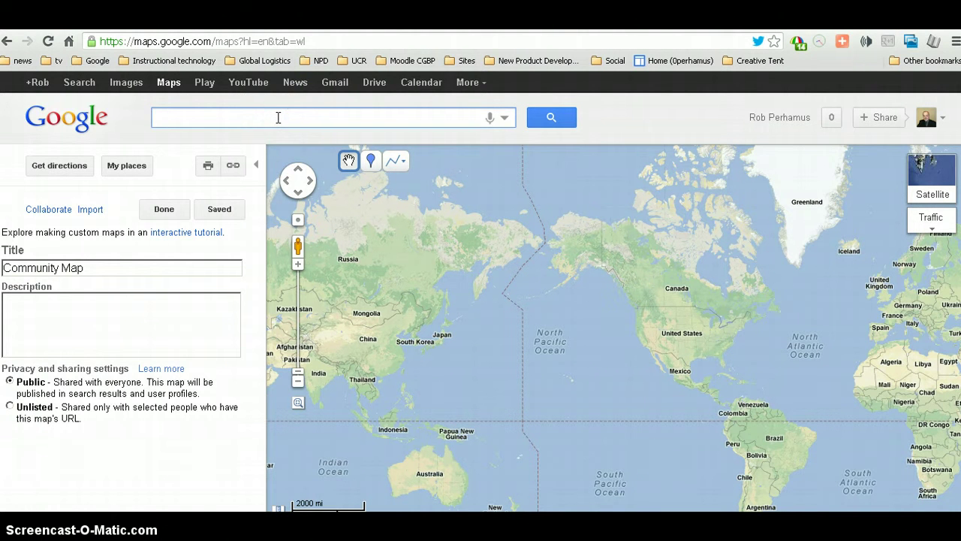
type("Upla")
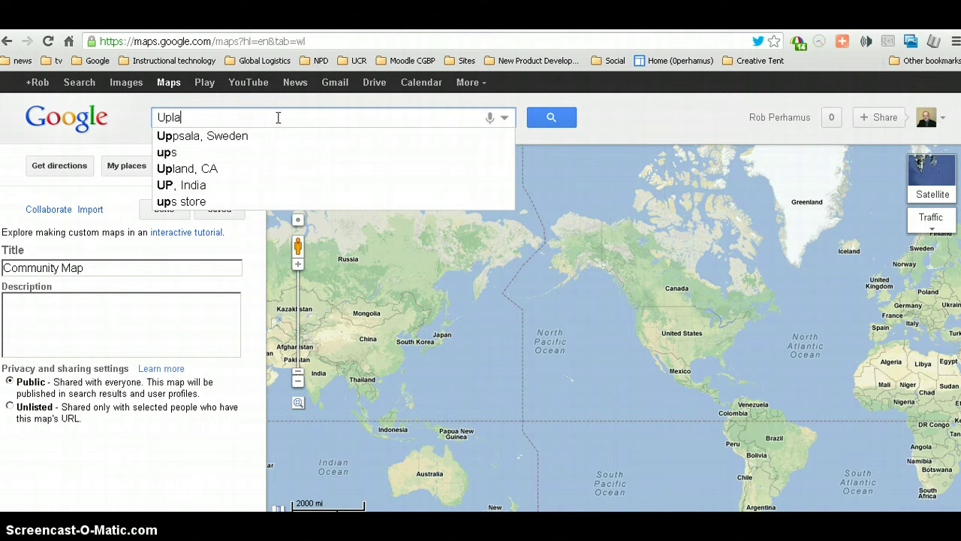
type("nd, CA")
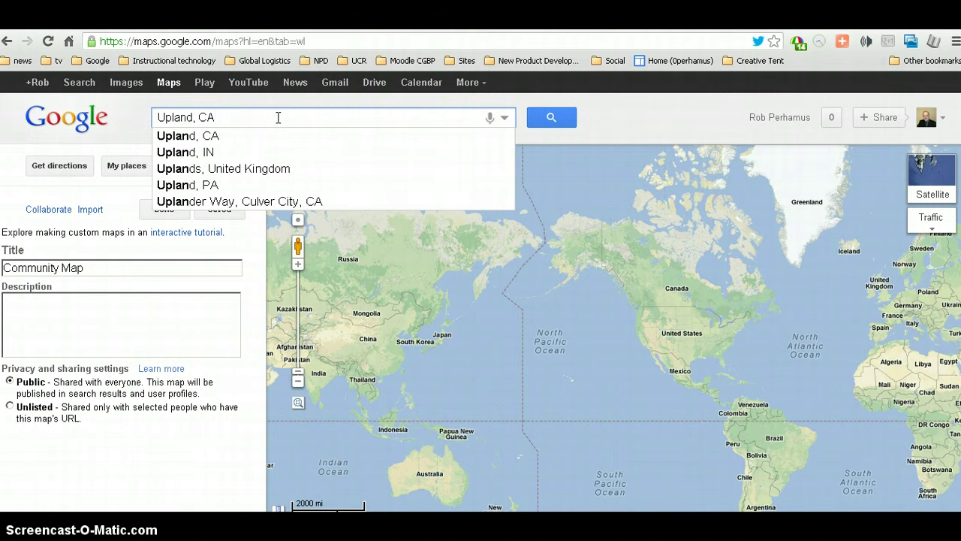
key("Return")
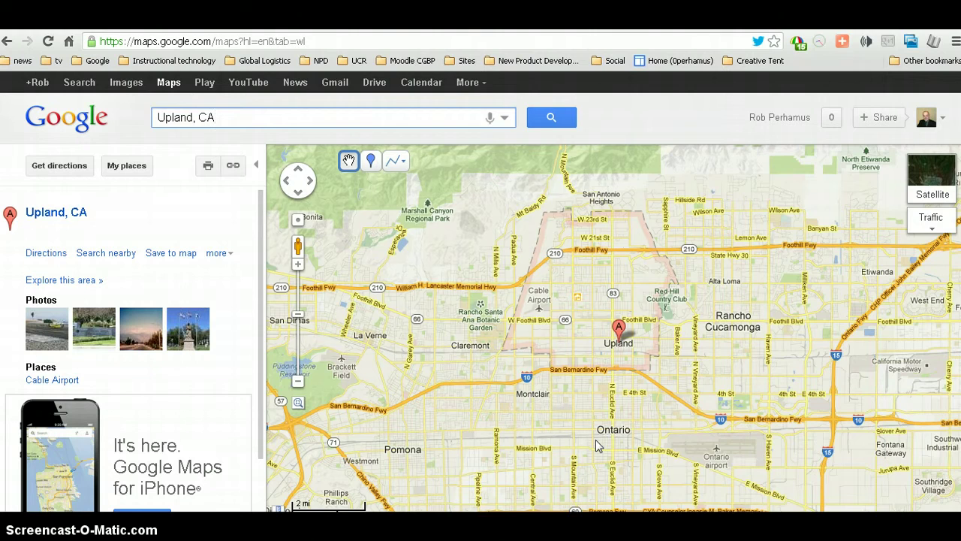
Step: Save the Upland, CA search result marker to the Community Map
scroll(600, 426, "down", 1)
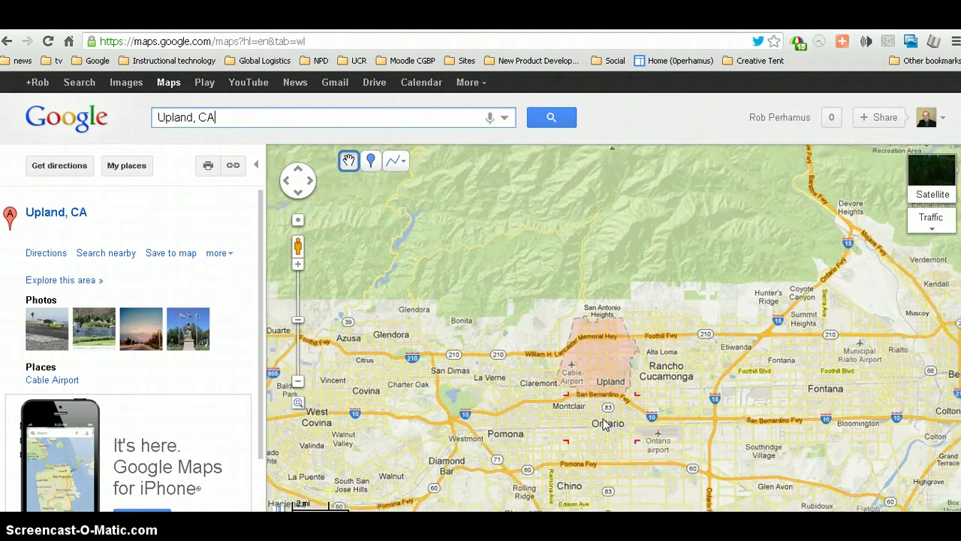
scroll(603, 424, "down", 3)
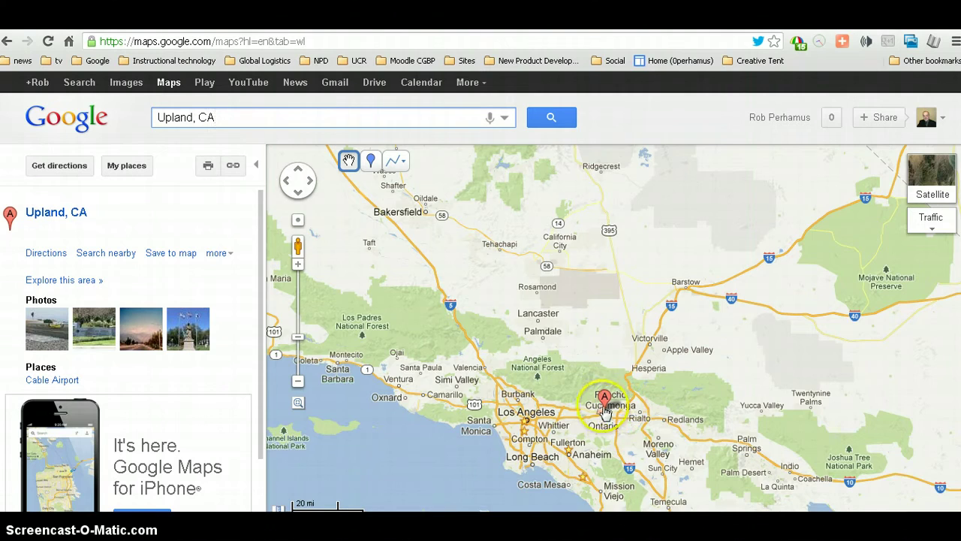
scroll(604, 419, "up", 2)
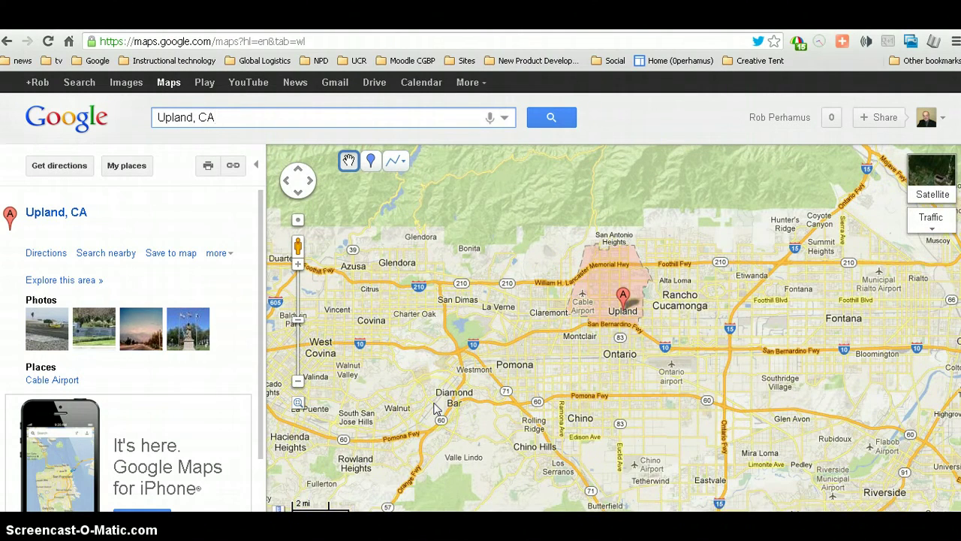
left_click(624, 296)
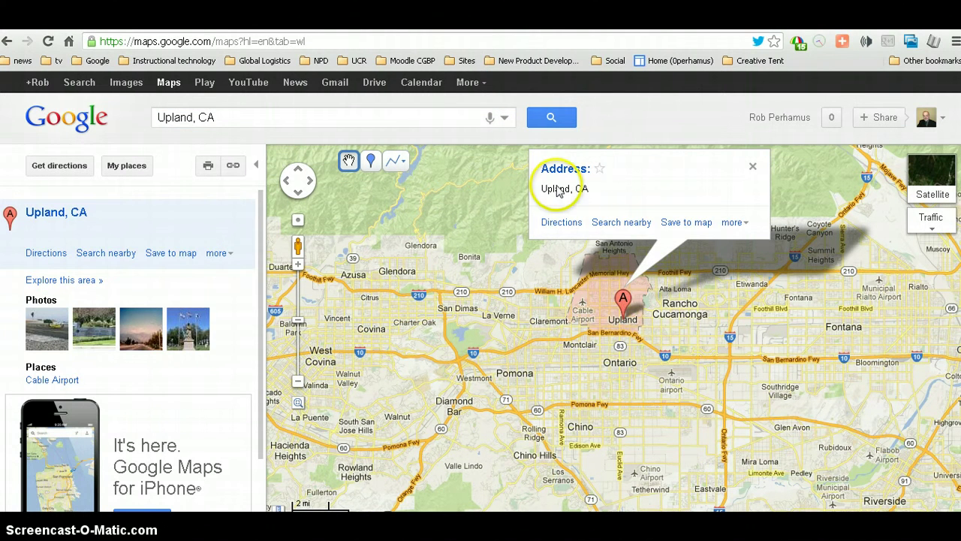
left_click(688, 223)
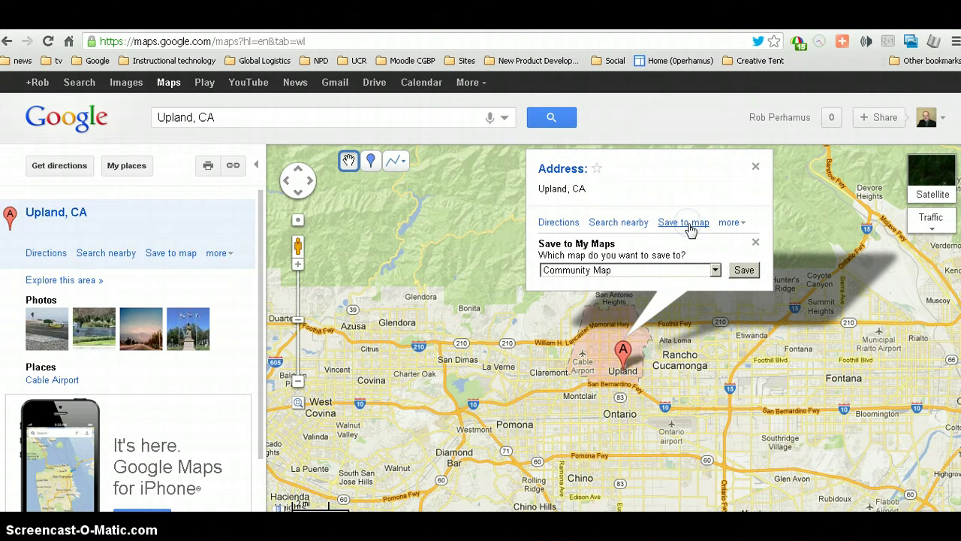
left_click(715, 272)
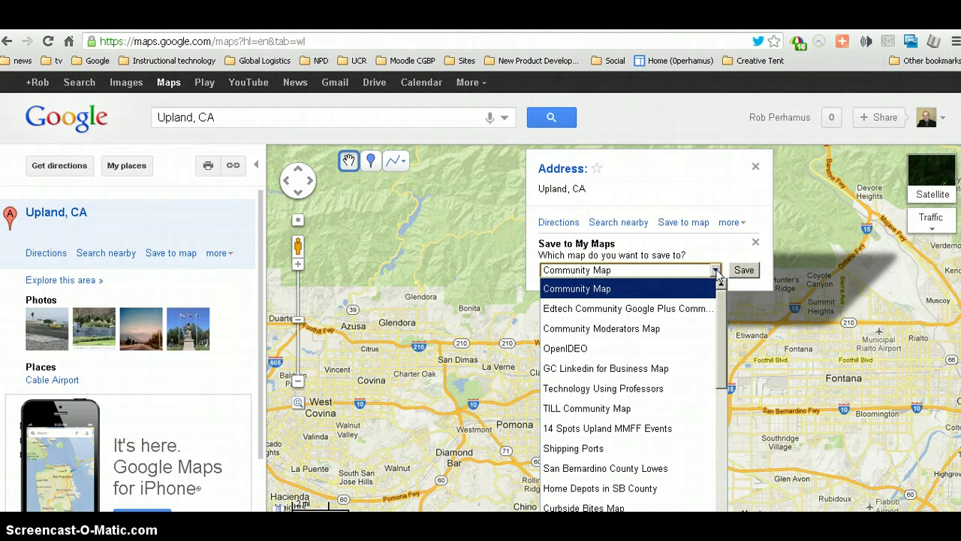
left_click(717, 273)
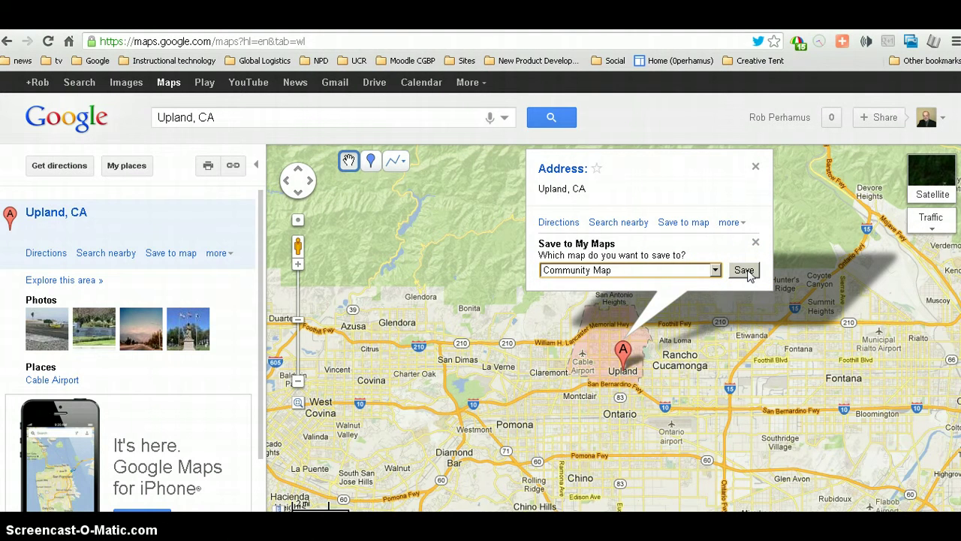
left_click(744, 272)
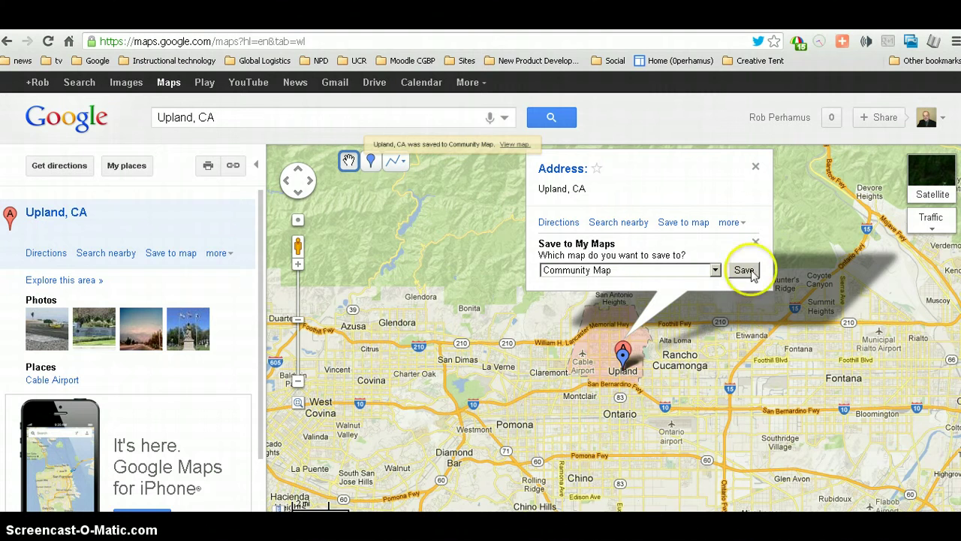
Step: Reopen the Community Map from the list of saved places
left_click(122, 169)
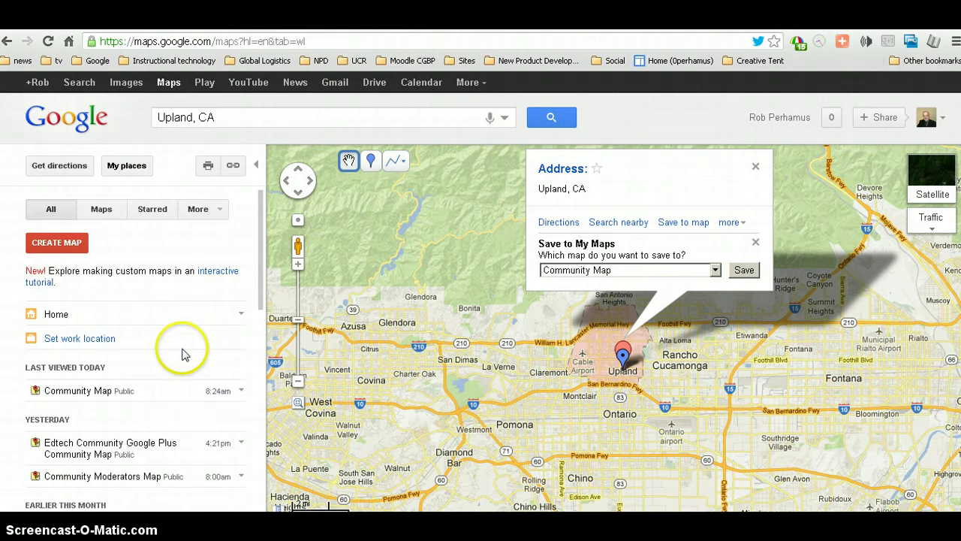
scroll(180, 353, "down", 2)
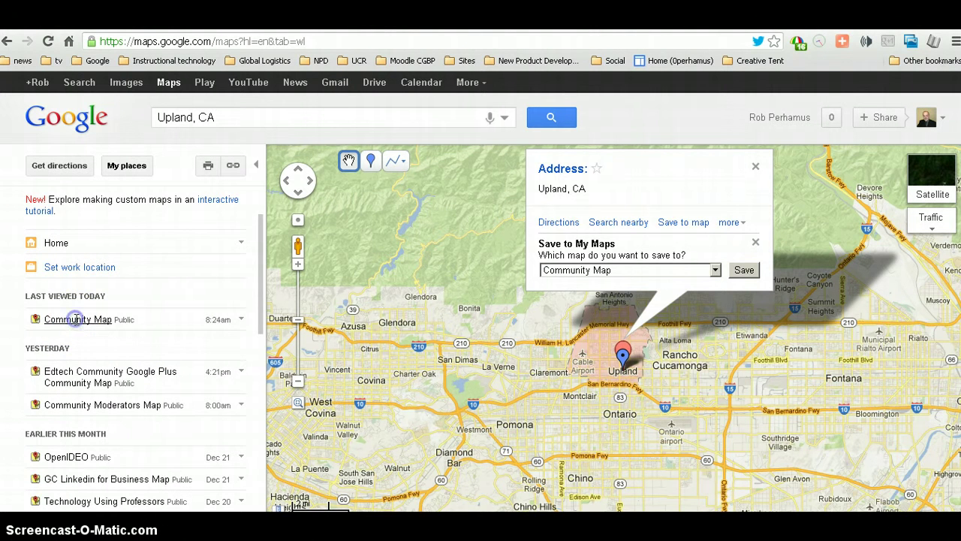
left_click(77, 320)
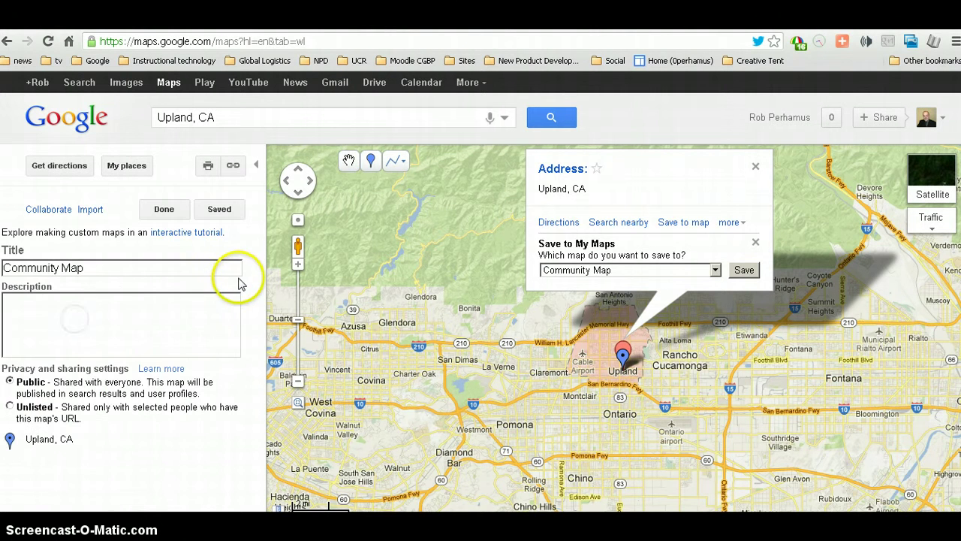
Step: Set the map's collaboration permissions so anyone may edit it and collaborators may invite others
left_click(47, 210)
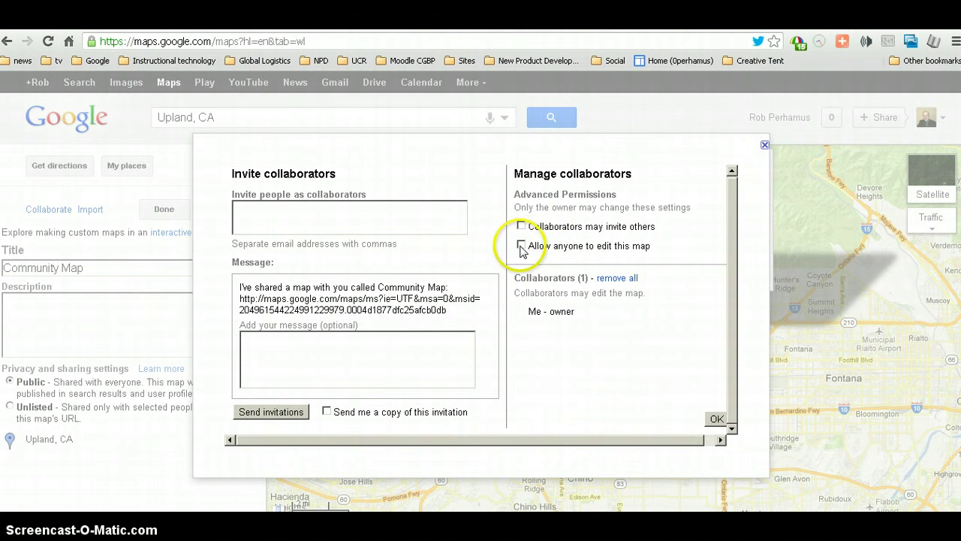
left_click(521, 245)
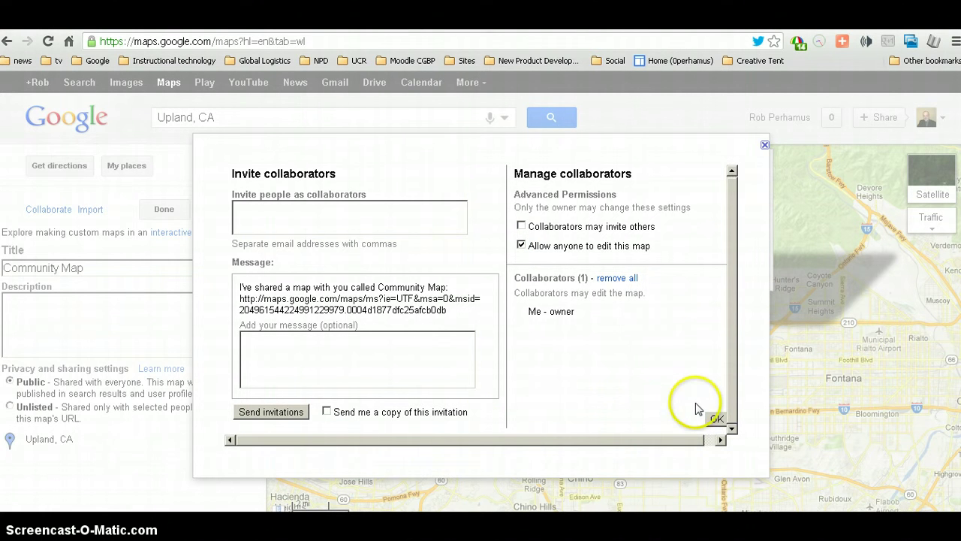
left_click(521, 227)
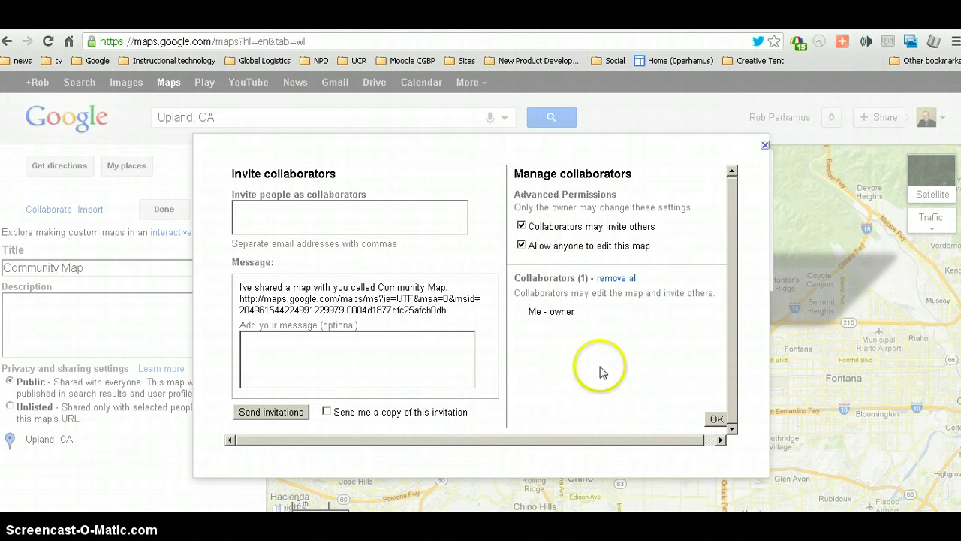
left_click(717, 419)
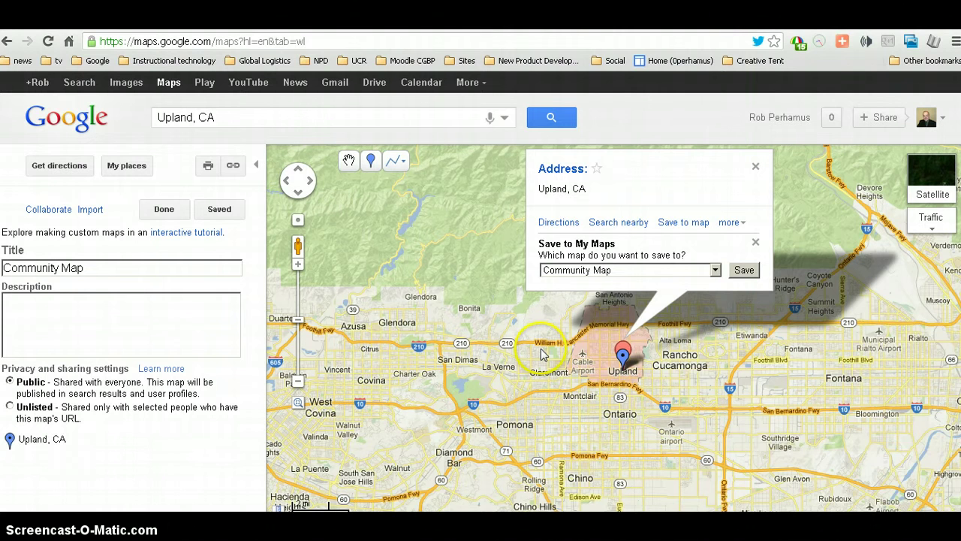
Step: Close the Upland, CA info window and search the map for "New York, NY"
left_click(109, 314)
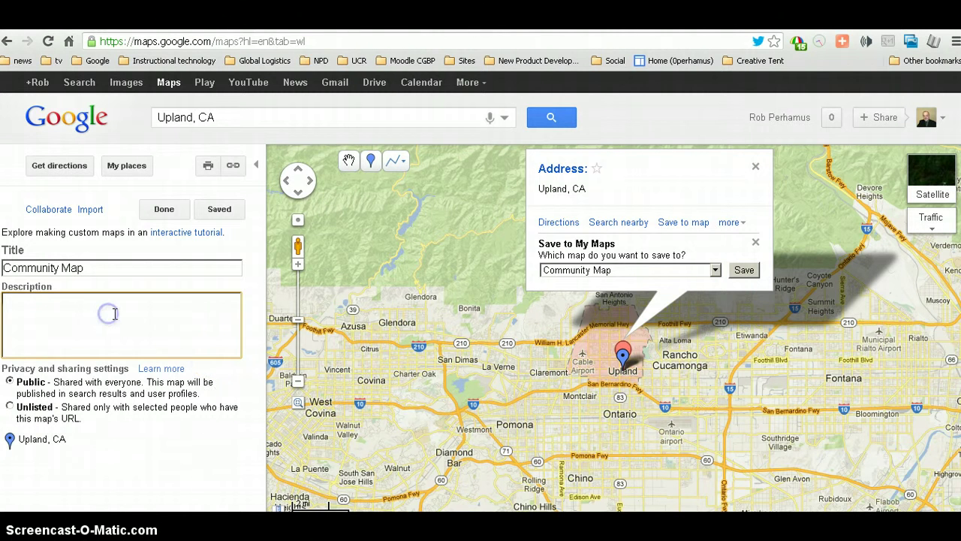
left_click(756, 168)
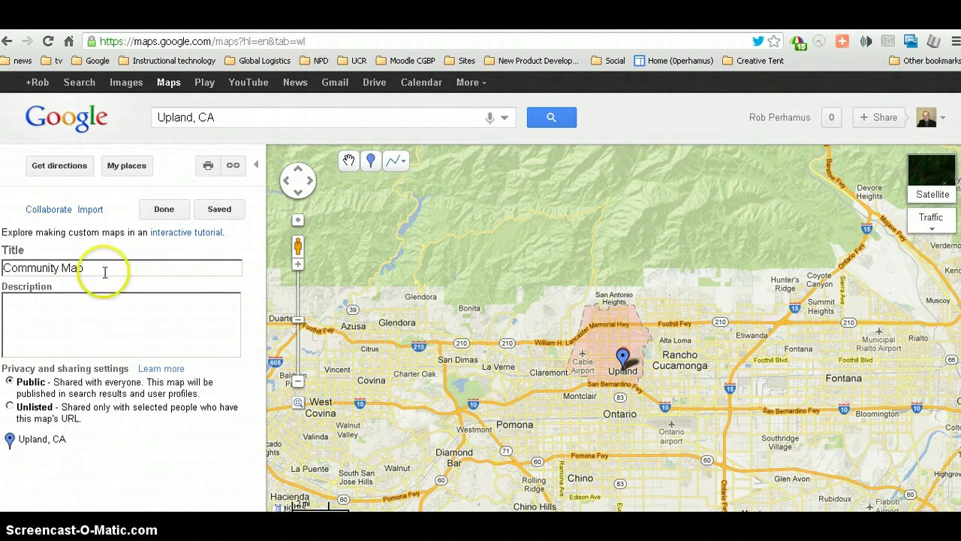
left_click_drag(240, 118, 138, 110)
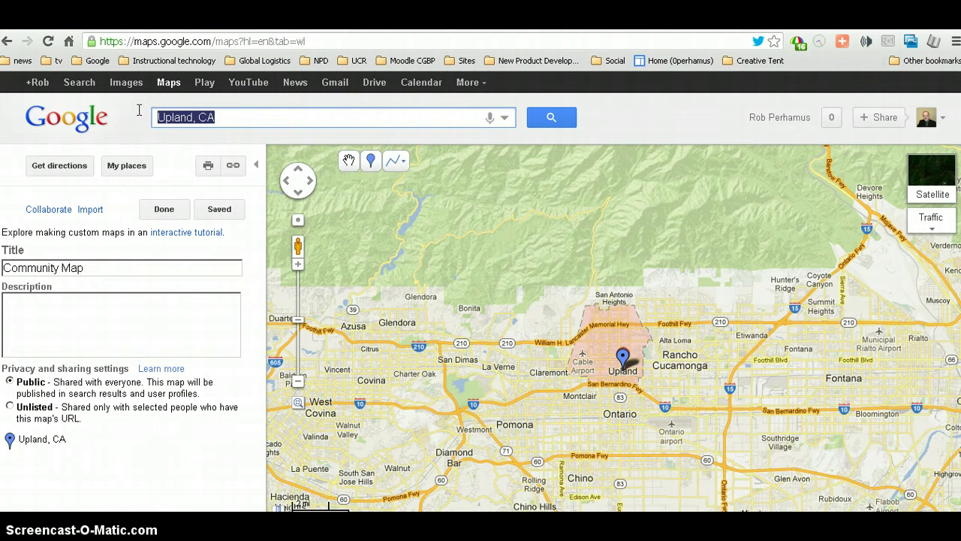
type("New")
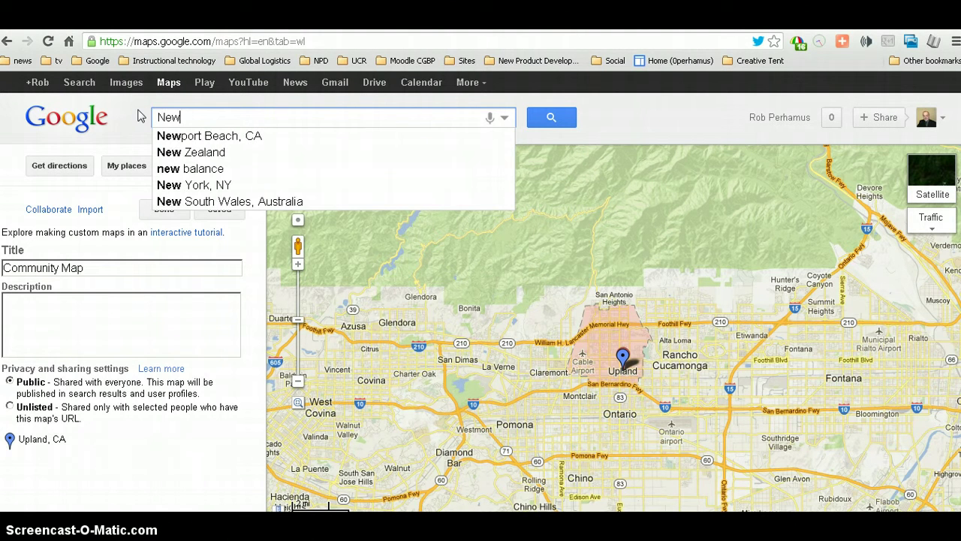
type(" Y")
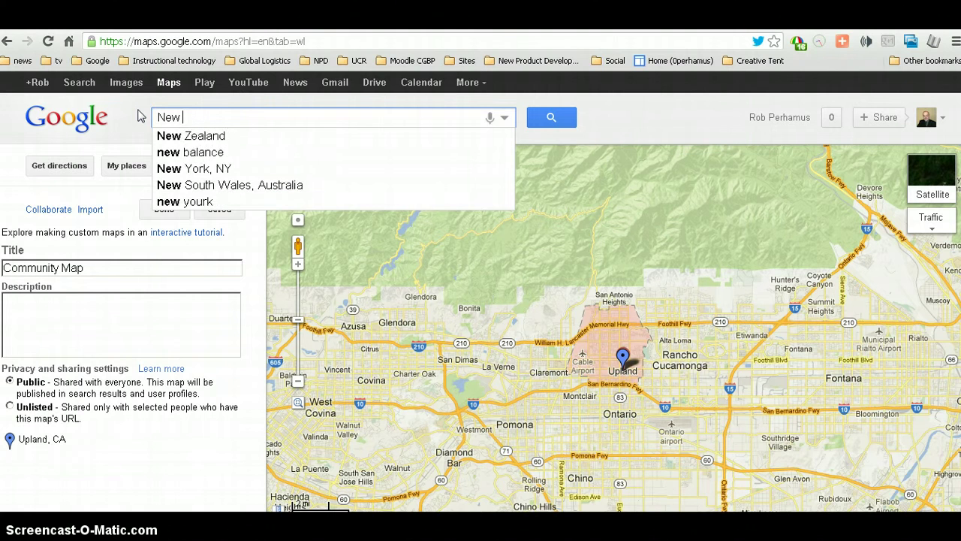
type("or")
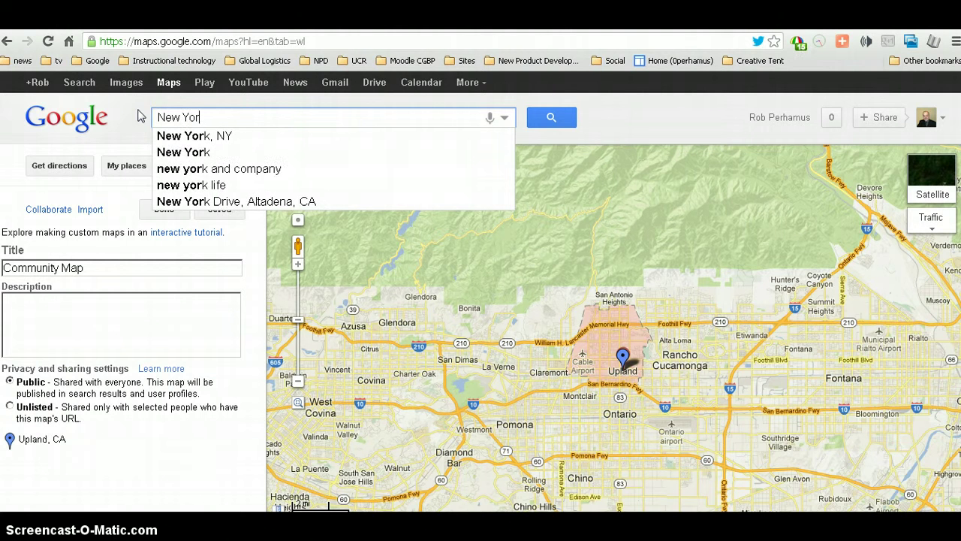
left_click(188, 135)
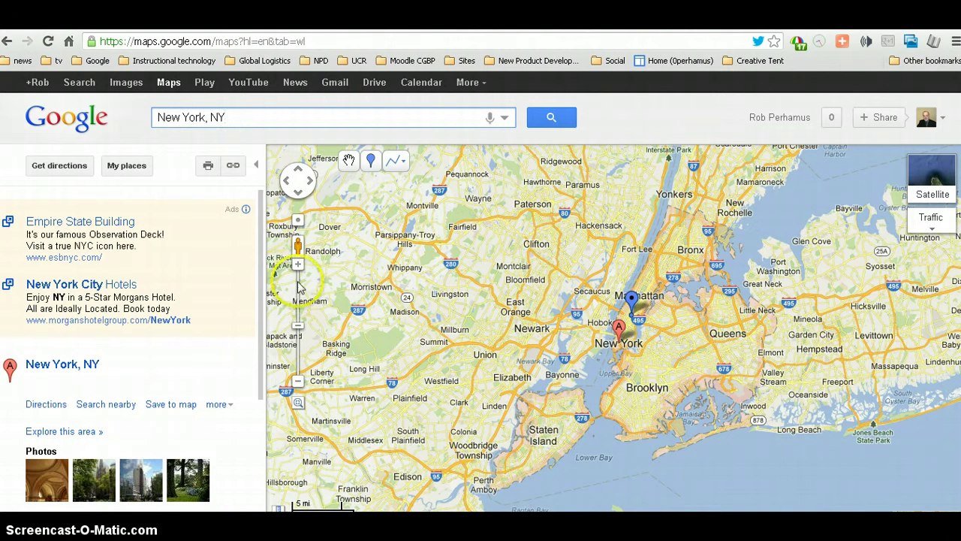
Step: Save the New York, NY search result marker to the Community Map and view the updated map without the info window
left_click(619, 328)
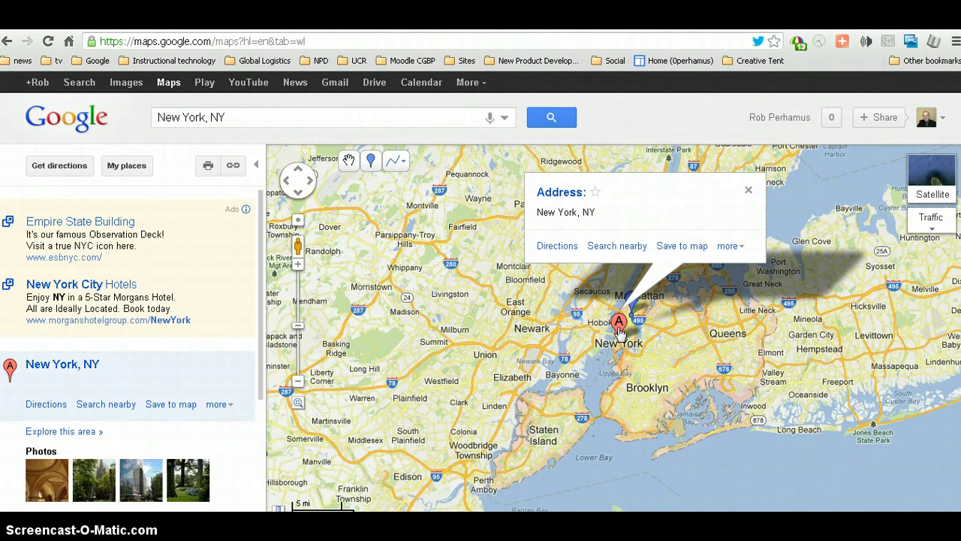
left_click(684, 248)
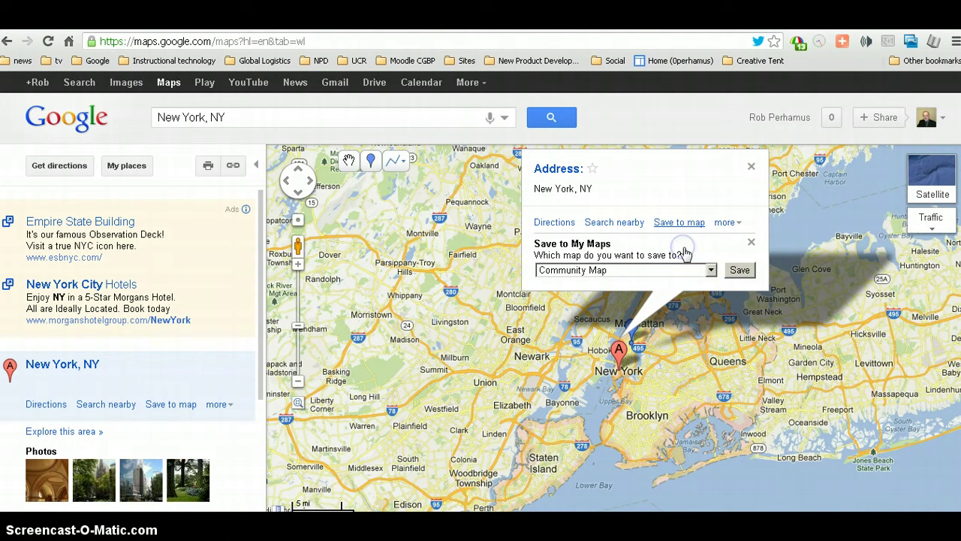
left_click(739, 271)
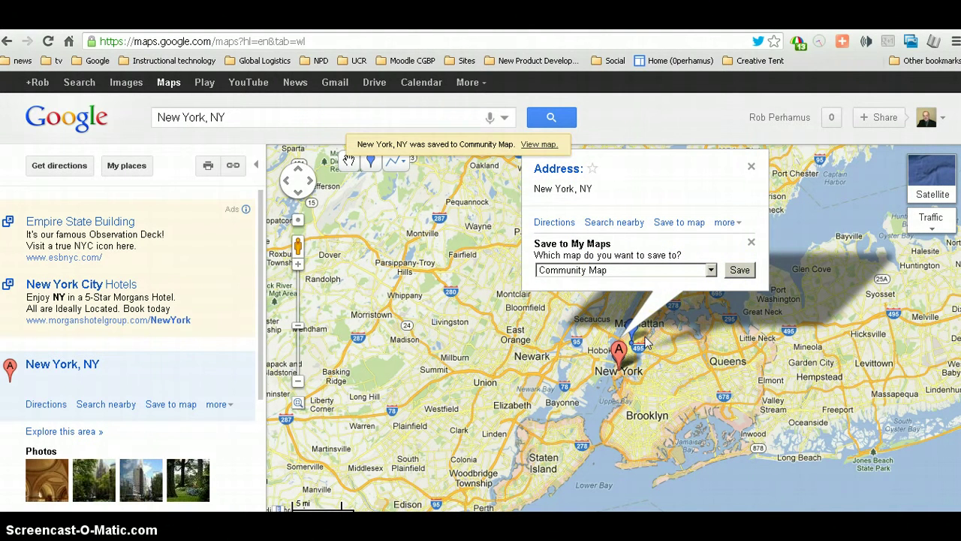
left_click(540, 145)
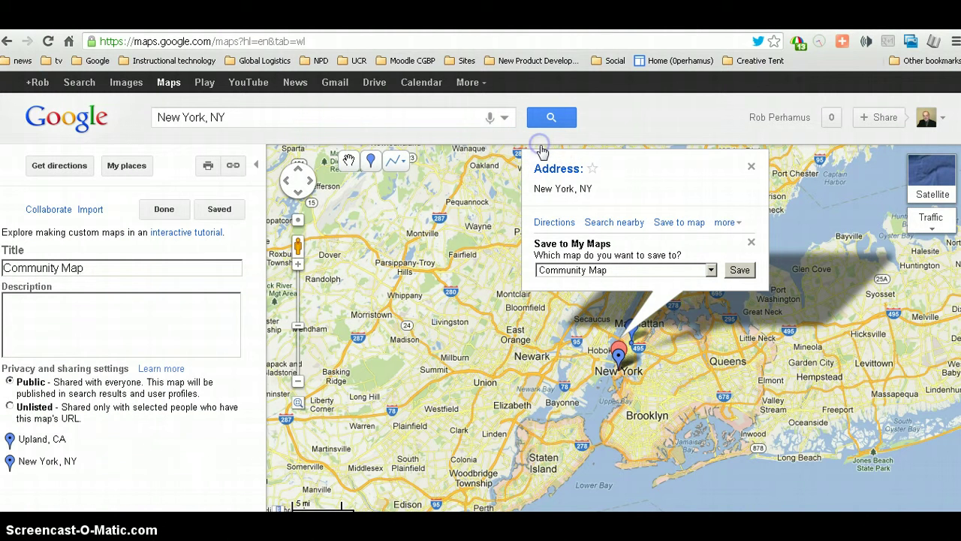
left_click(751, 166)
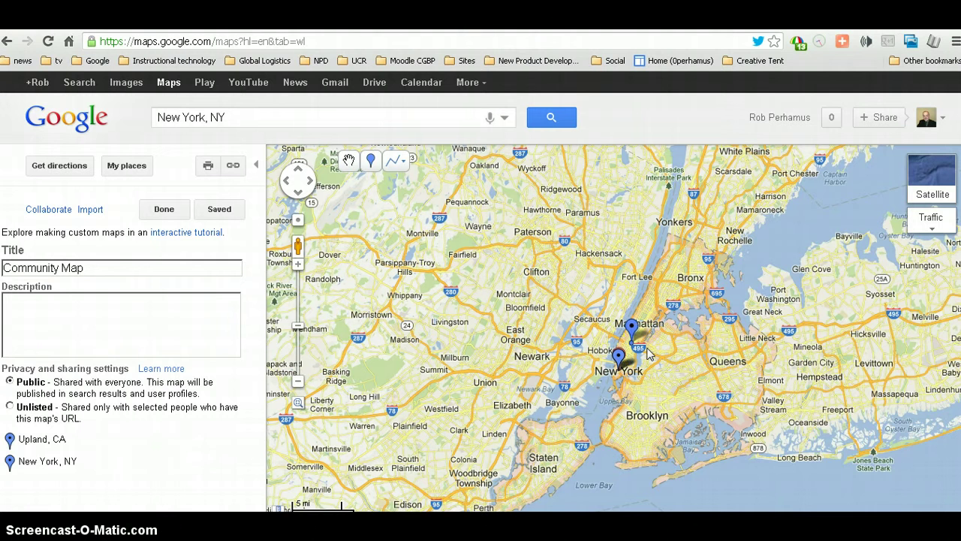
Step: Check the marker locations across the United States and finish editing the Community Map
left_click(473, 304)
left_click(462, 298)
scroll(464, 299, "down", 3)
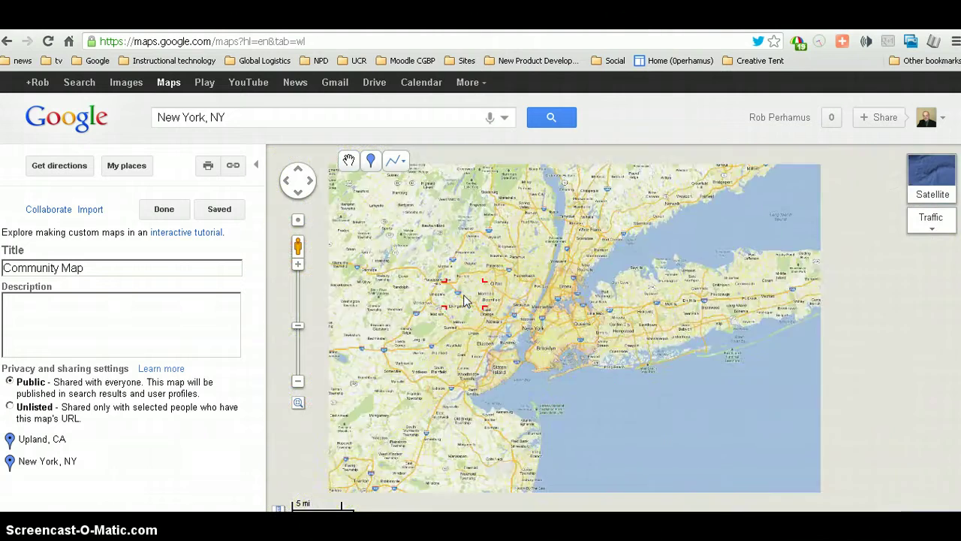
scroll(463, 299, "down", 3)
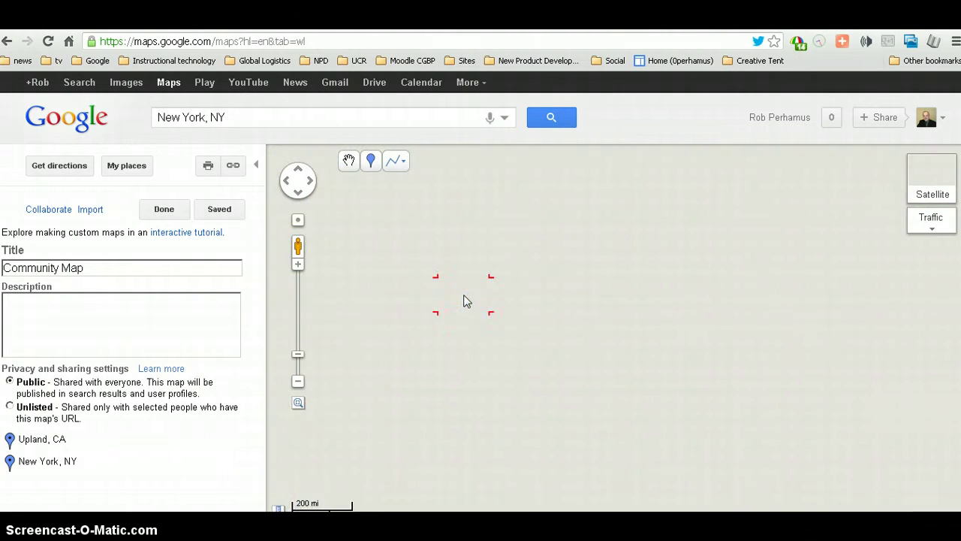
left_click_drag(417, 316, 736, 324)
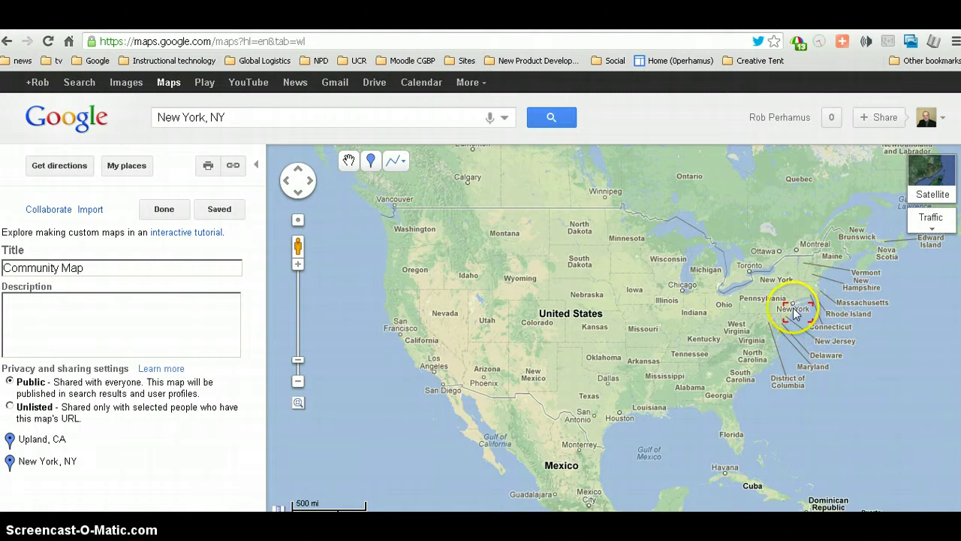
scroll(793, 301, "up", 2)
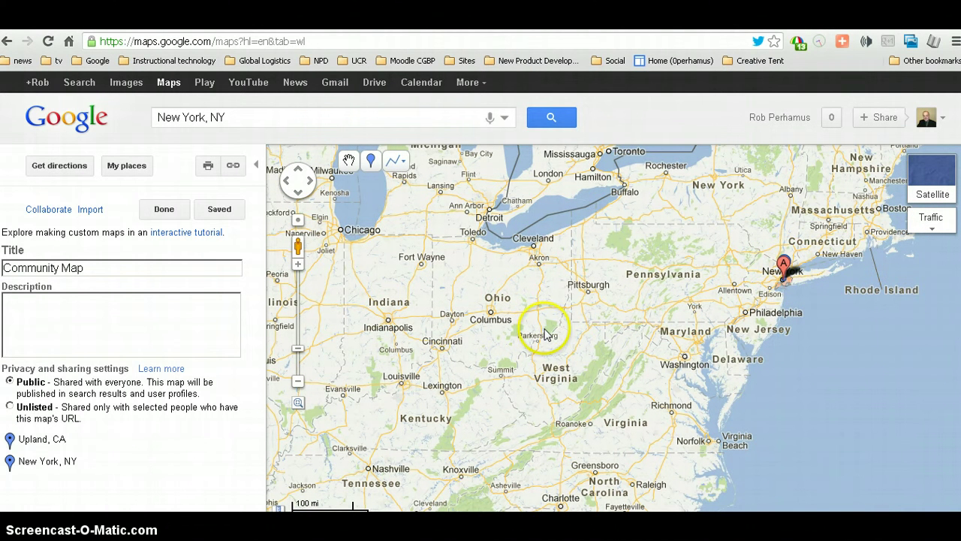
left_click(167, 207)
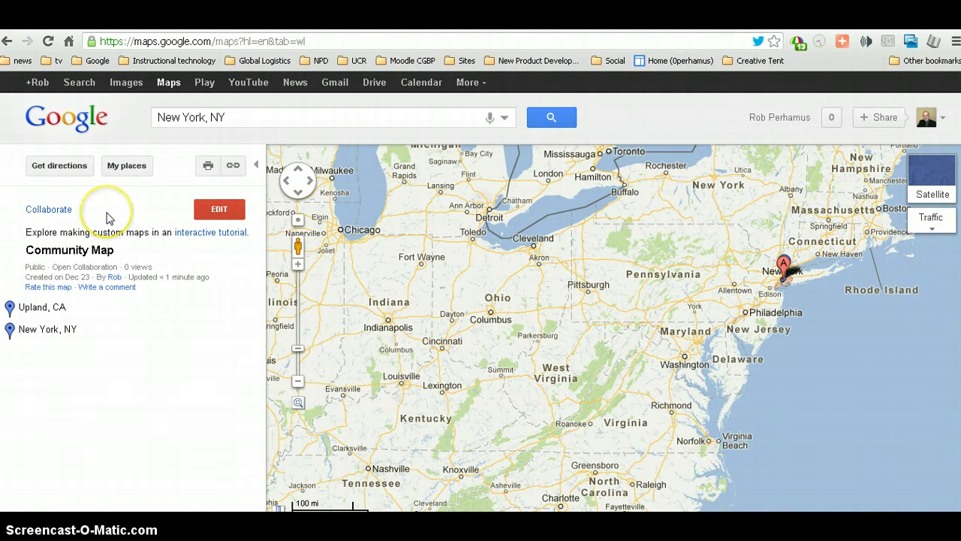
Step: Open the Edtech Community Google Plus Community Map from the saved places and look through its list of placemarks
left_click(125, 166)
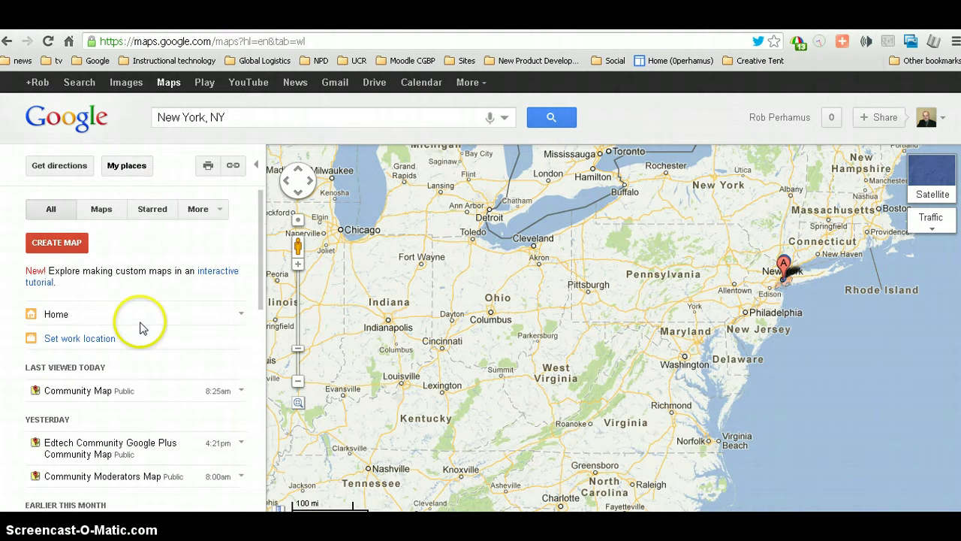
scroll(141, 327, "down", 2)
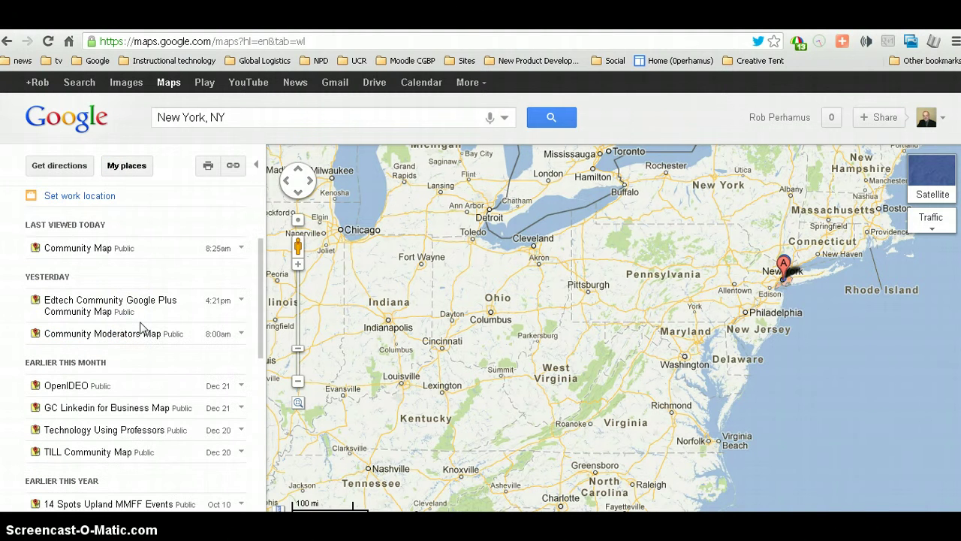
left_click(98, 310)
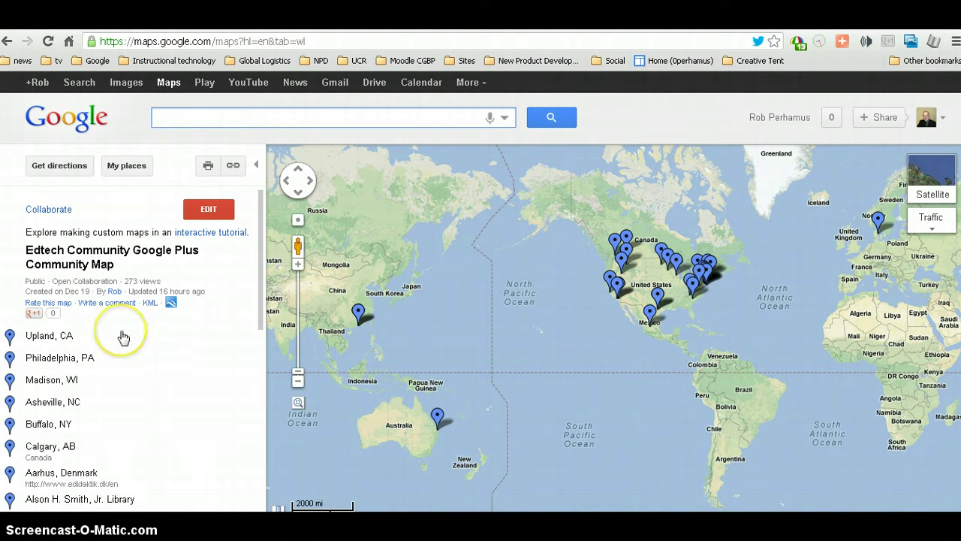
scroll(120, 334, "down", 2)
scroll(122, 335, "down", 5)
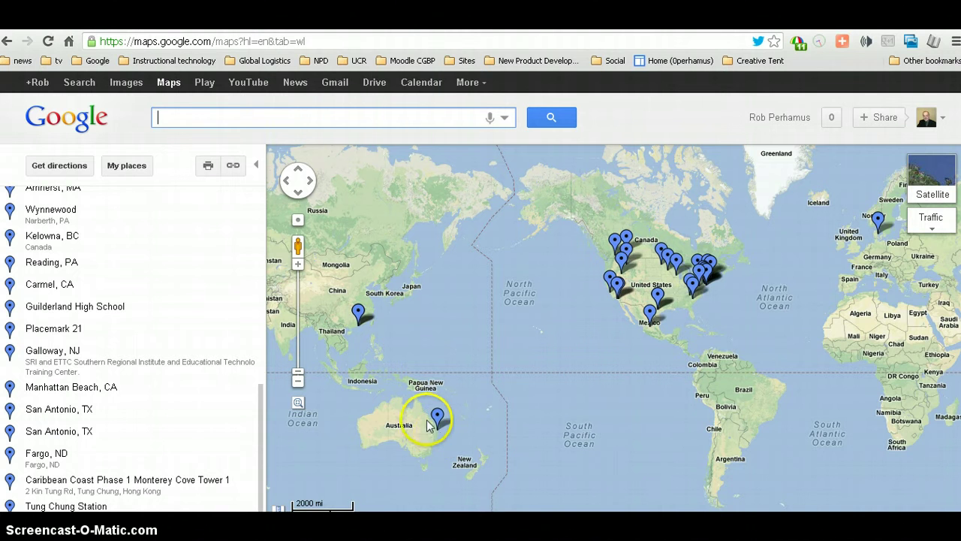
Step: Examine the details of the Aarhus, Denmark and Manhattan Beach, CA placemarks, including who last updated them
left_click(879, 220)
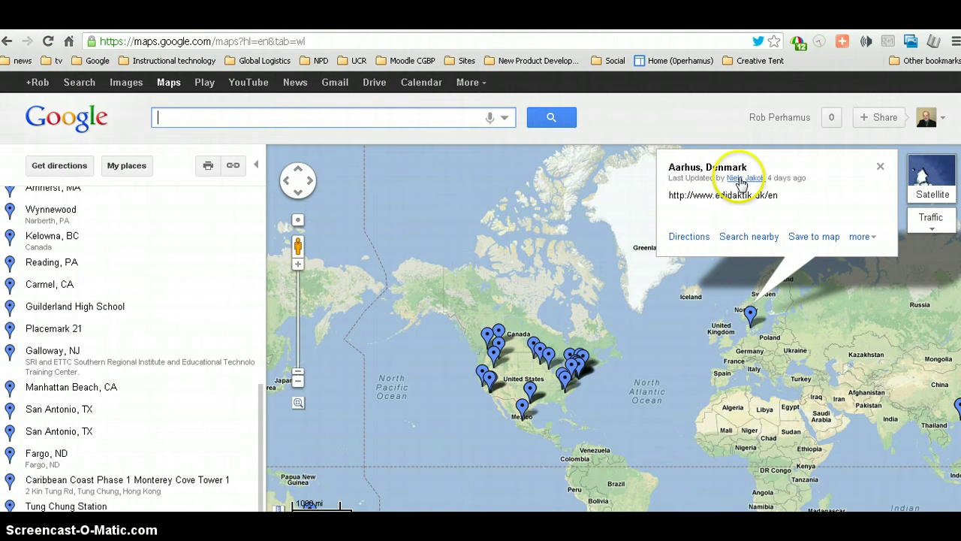
left_click(489, 380)
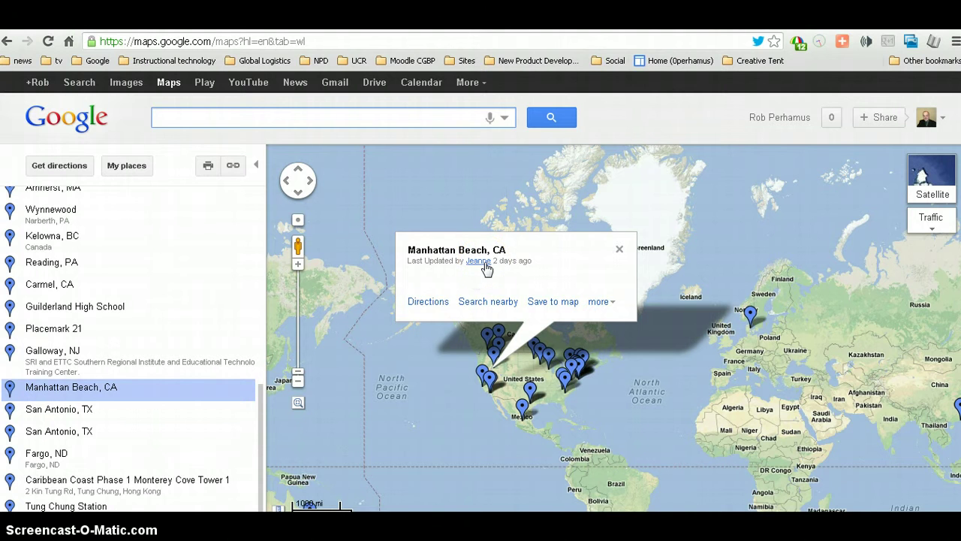
left_click(410, 343)
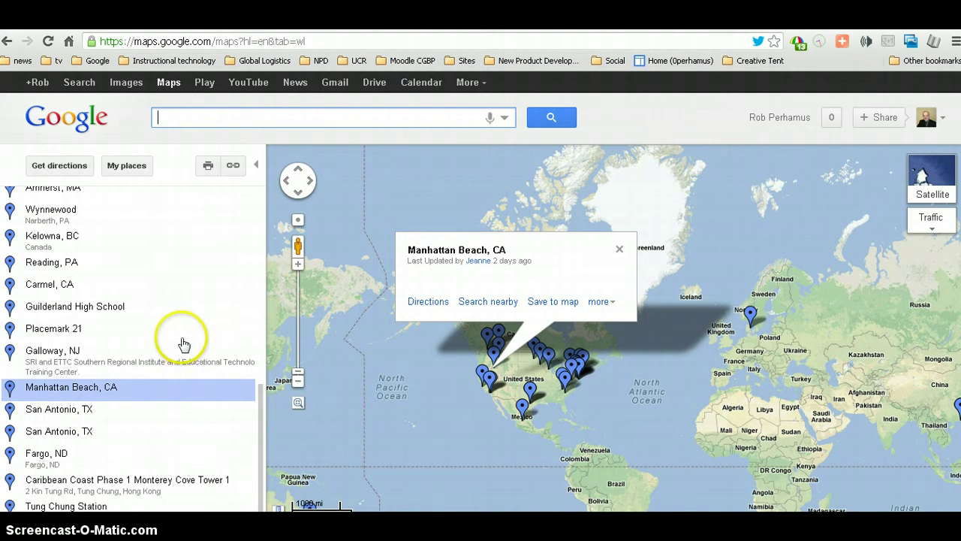
scroll(184, 344, "up", 5)
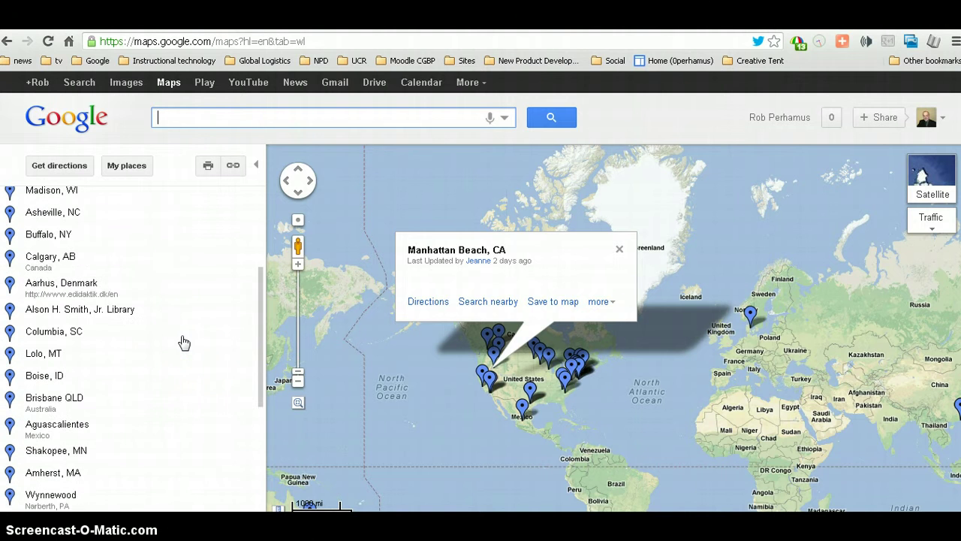